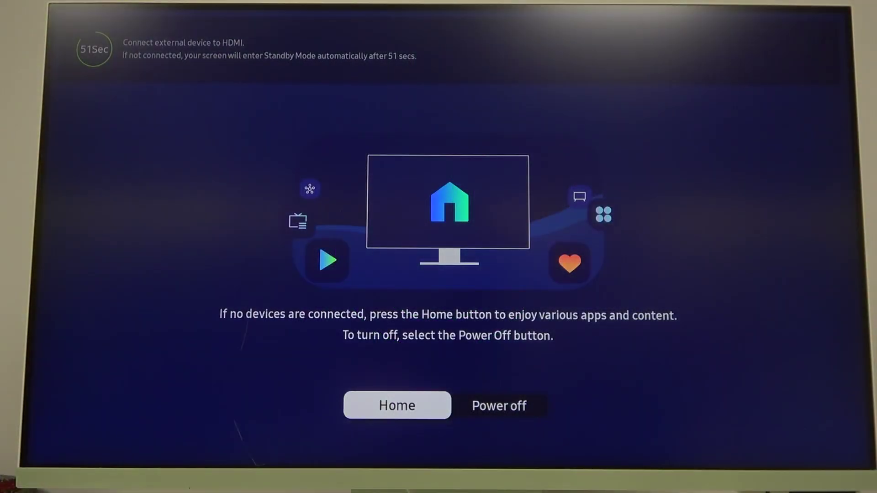
Leave standby, reach All Settings from the sidebar and enter the Sound category
key("Return")
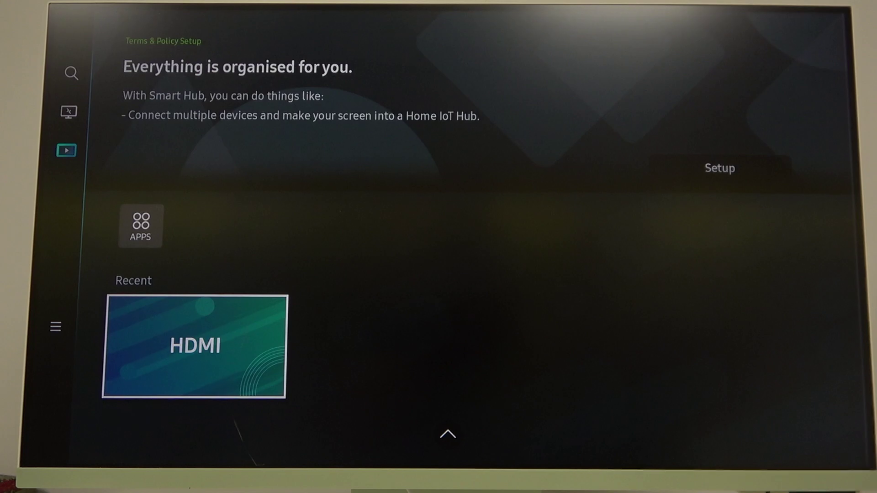
key("Down")
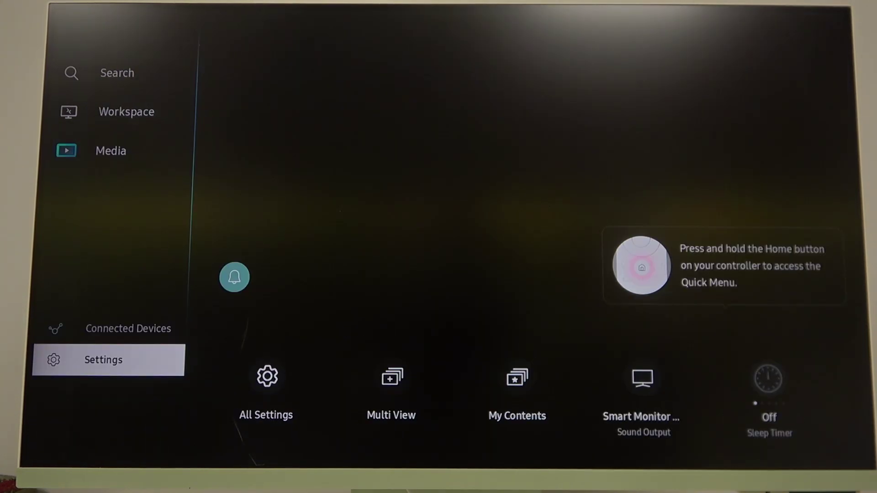
key("Return")
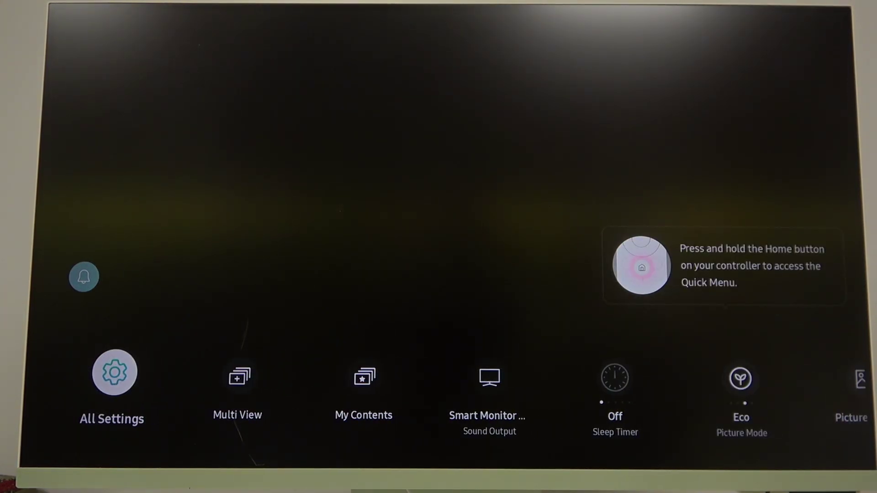
key("Return")
key("Down")
key("Return")
key("Return")
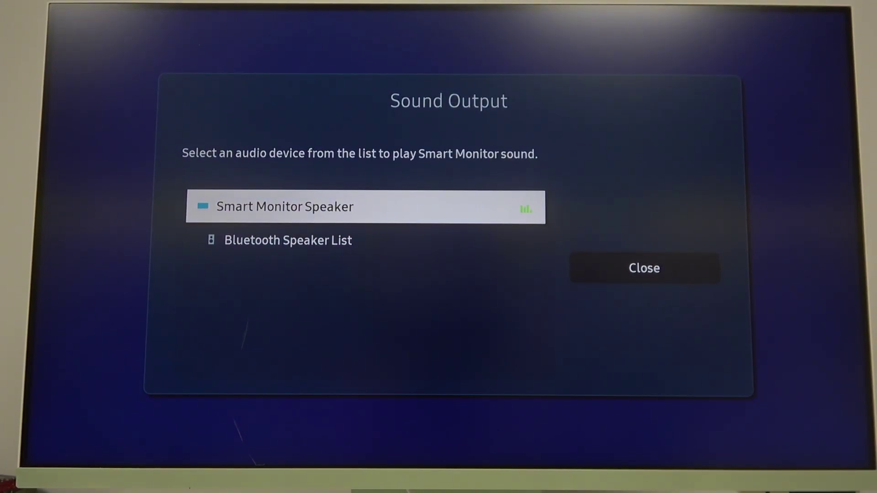
Start a Bluetooth Speaker List search, cancel it, and return to Sound settings
key("Down")
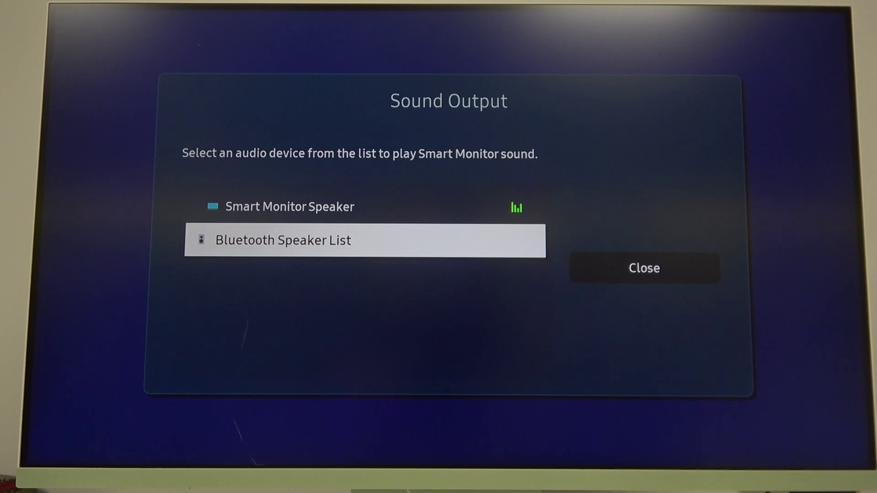
key("Up")
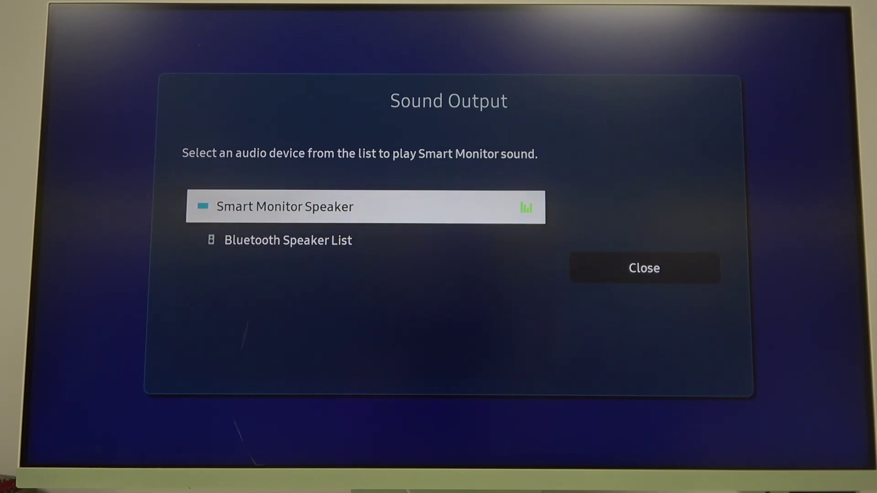
key("Down")
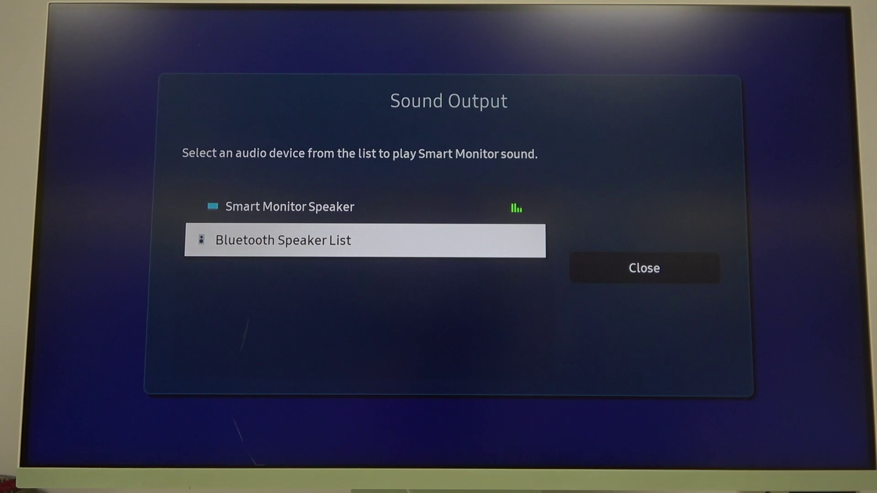
key("Return")
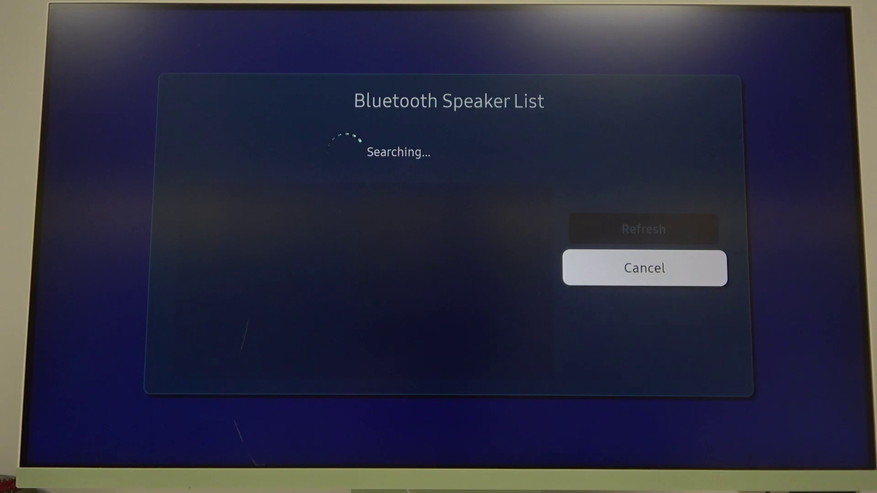
key("Return")
key("Escape")
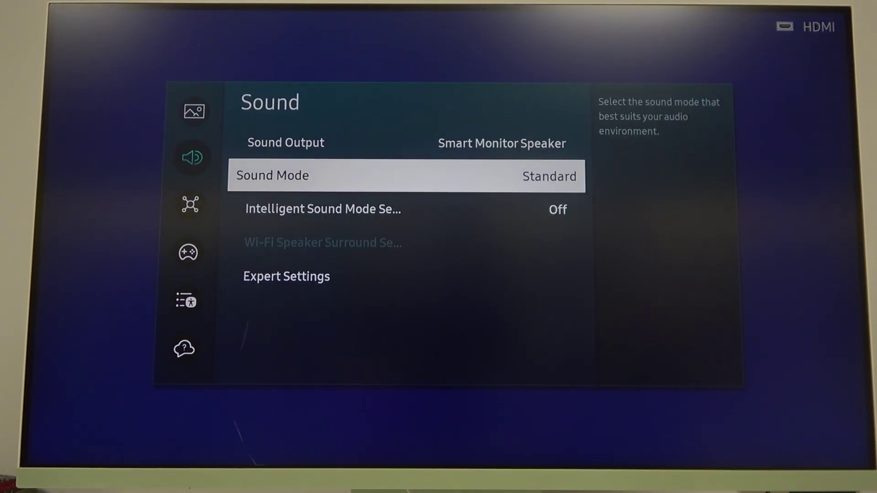